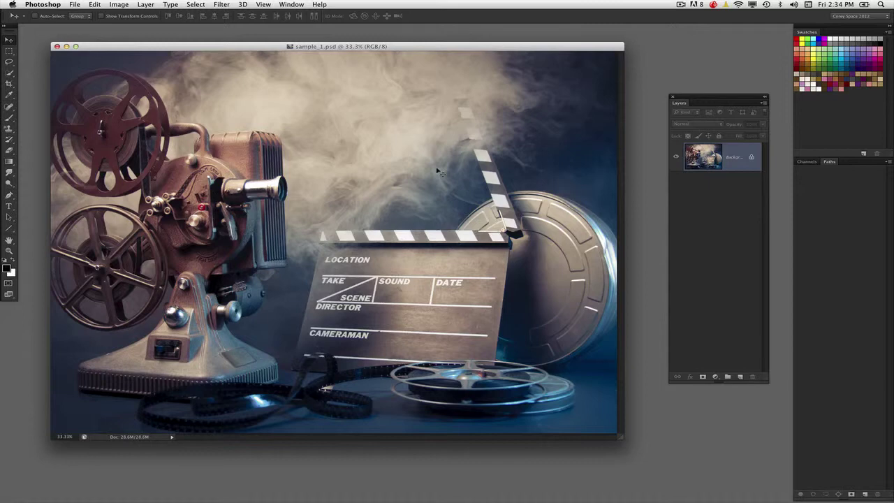
# In Image Size, try resolutions of 300, 72 and 300 ppi, then cancel without resizing
pyautogui.click(119, 5)
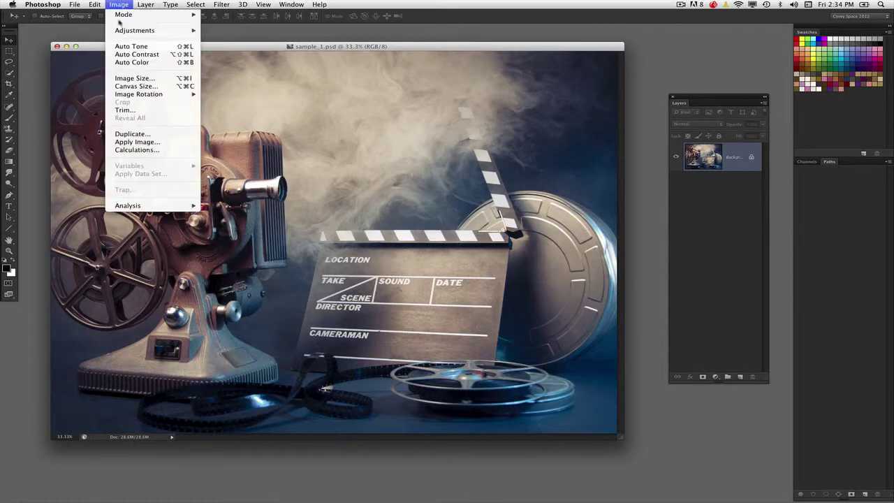
pyautogui.click(137, 81)
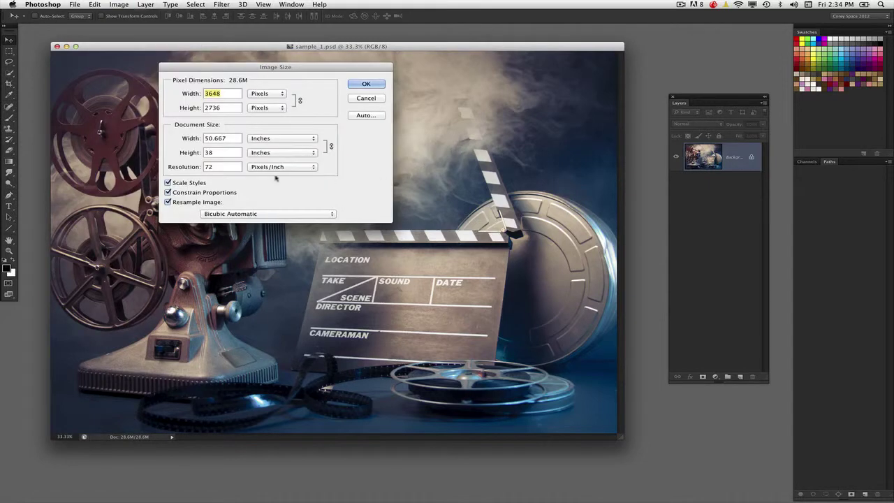
pyautogui.doubleClick(217, 167)
pyautogui.write('300')
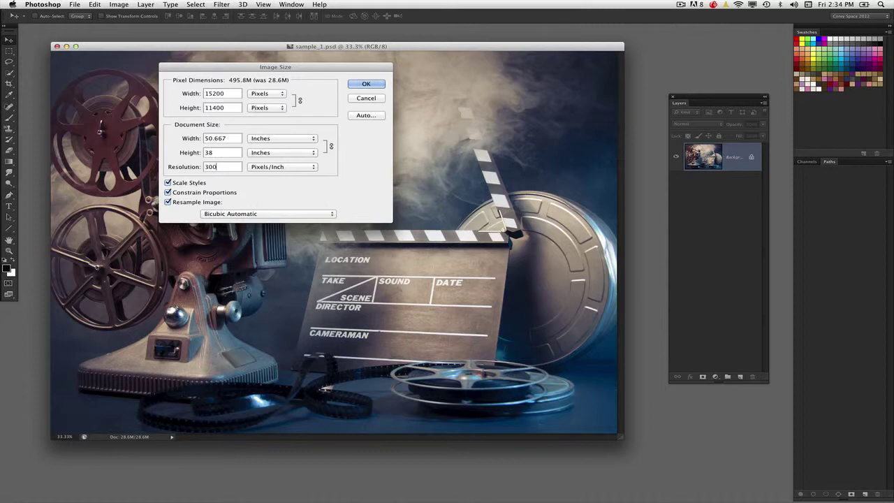
pyautogui.press('super+a')
pyautogui.write('72')
pyautogui.doubleClick(222, 168)
pyautogui.write('300')
pyautogui.click(365, 99)
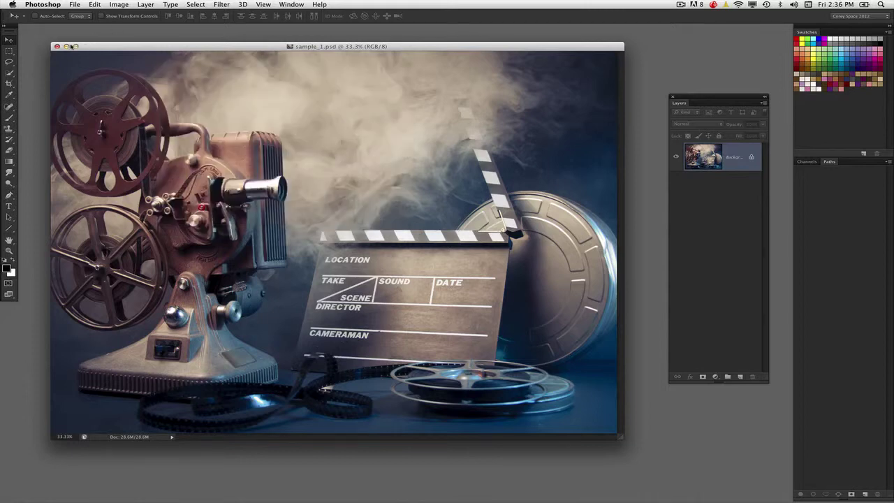
# Switch to the math diagram, then bring the film projector photo back to the front
pyautogui.click(66, 46)
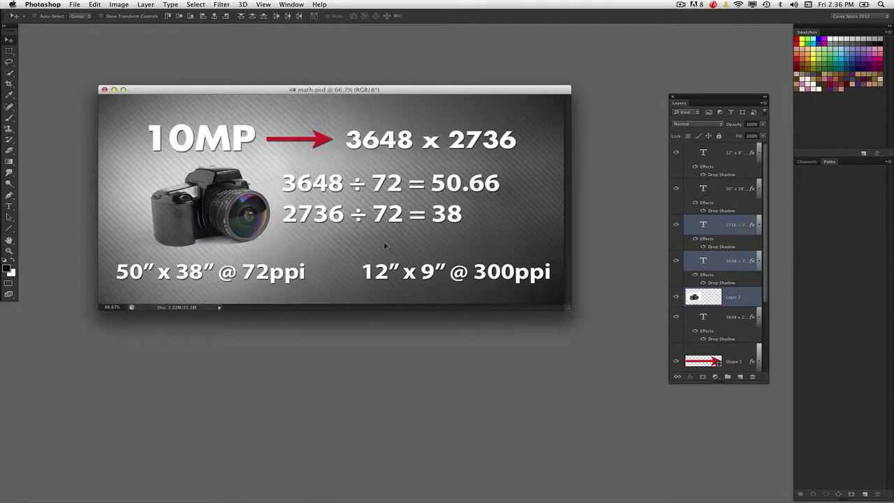
pyautogui.click(558, 494)
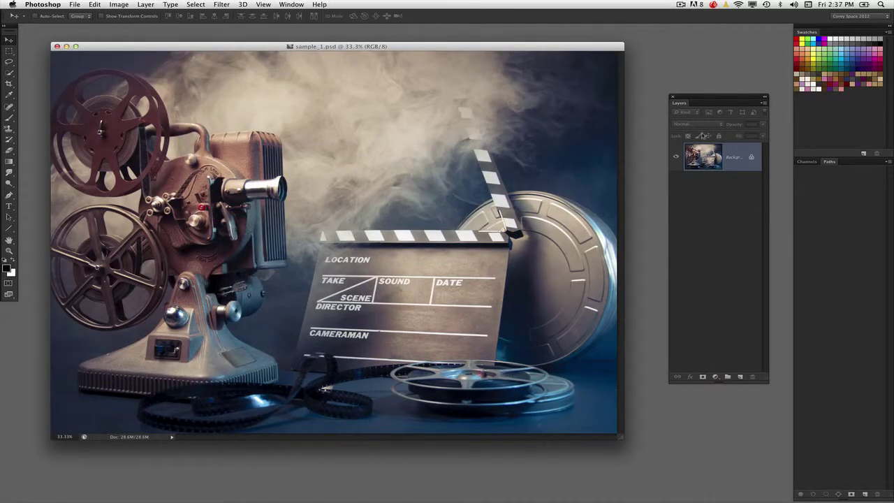
pyautogui.moveTo(288, 49); pyautogui.dragTo(283, 46)
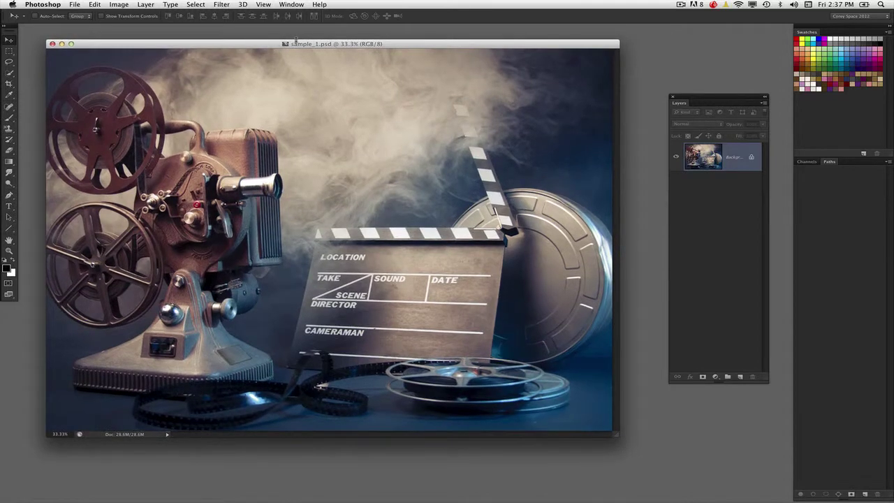
# Reopen Image Size, try 300 ppi (15200 × 11400 px), then revert to 72 ppi
pyautogui.click(128, 4)
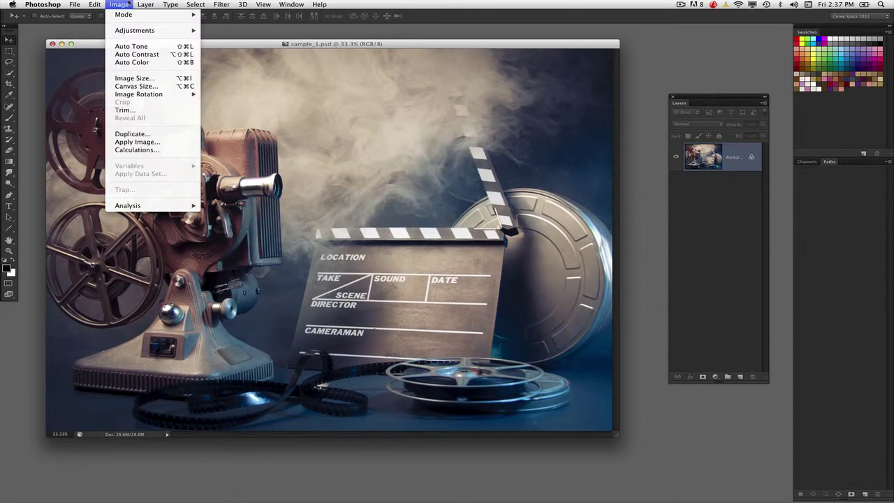
pyautogui.click(148, 81)
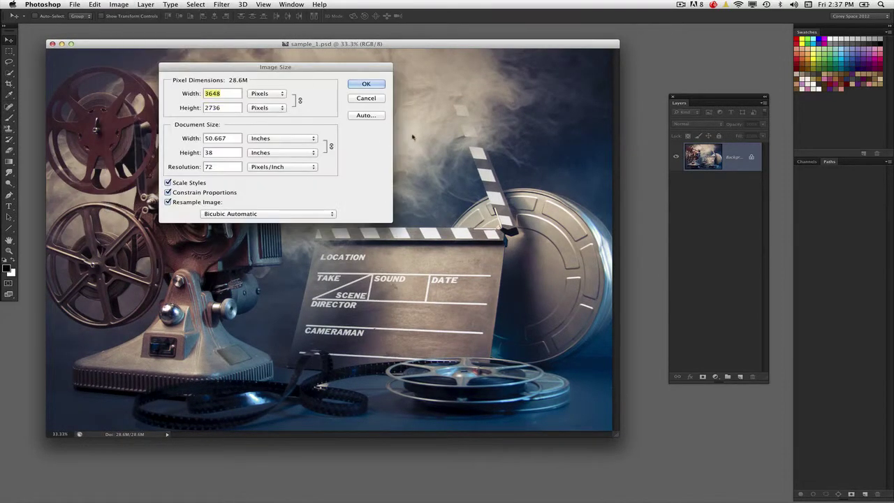
pyautogui.moveTo(293, 67); pyautogui.dragTo(425, 96)
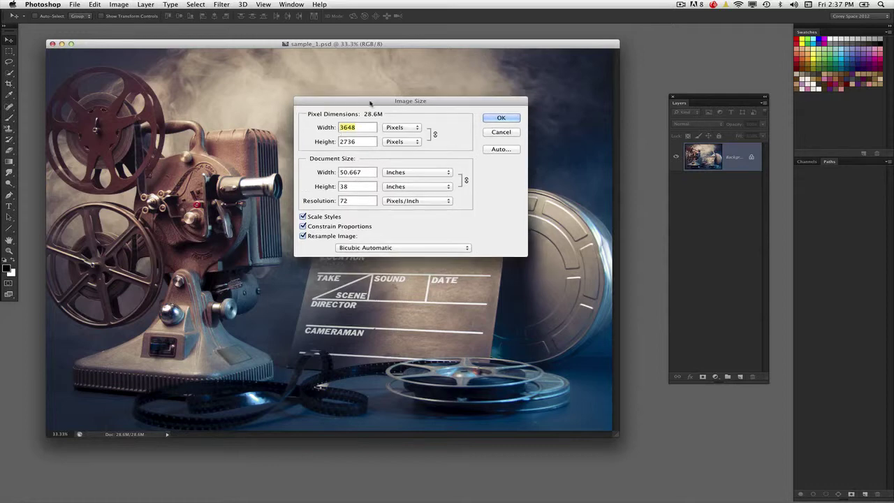
pyautogui.moveTo(368, 104); pyautogui.dragTo(358, 107)
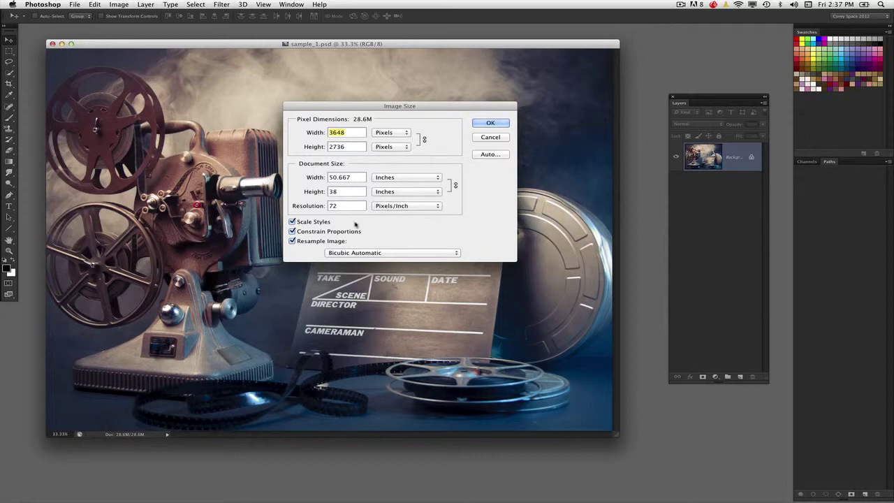
pyautogui.doubleClick(341, 205)
pyautogui.write('300')
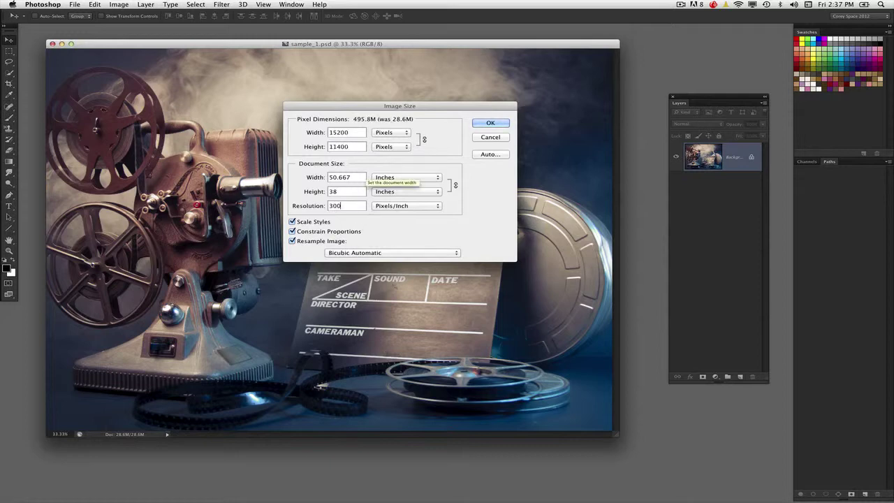
pyautogui.doubleClick(336, 206)
pyautogui.write('72')
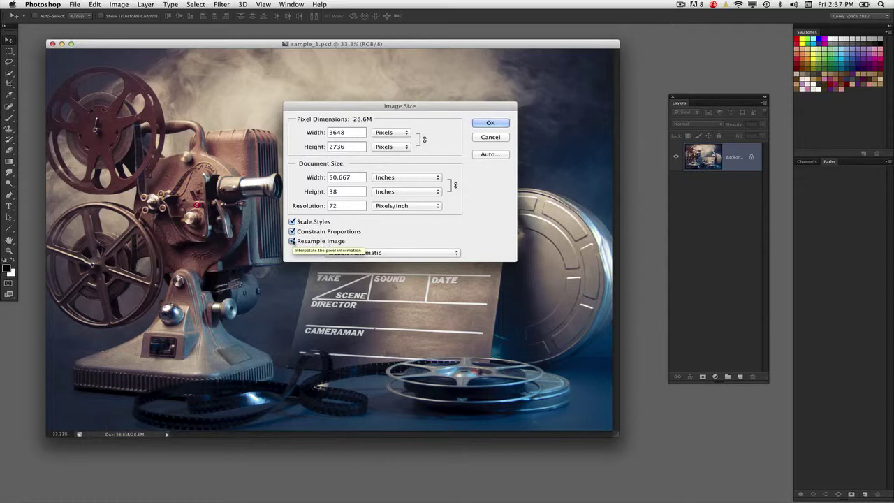
# Toggle Resample Image off and back on, then enter 300 ppi, giving 15200 × 11400 pixels
pyautogui.click(291, 241)
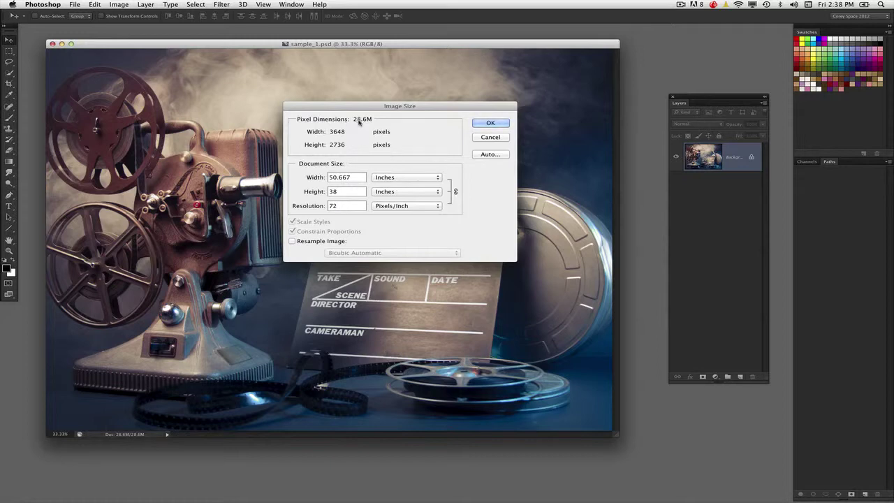
pyautogui.click(292, 241)
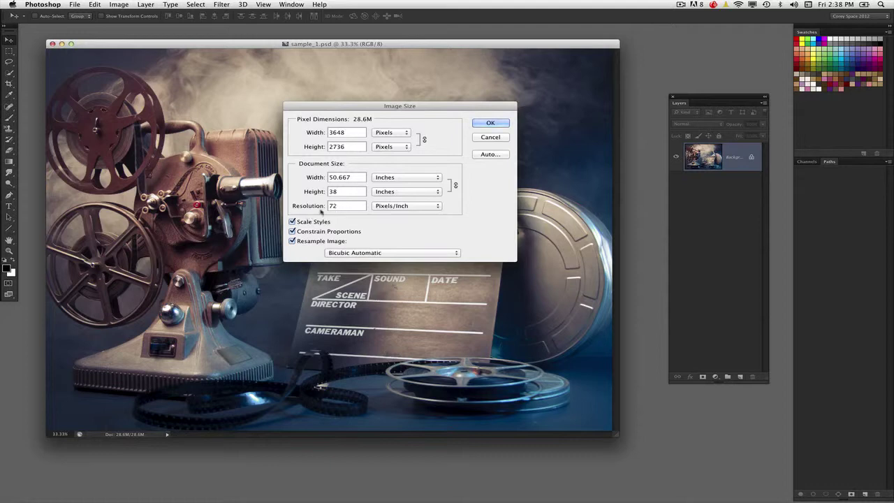
pyautogui.moveTo(349, 109); pyautogui.dragTo(294, 96)
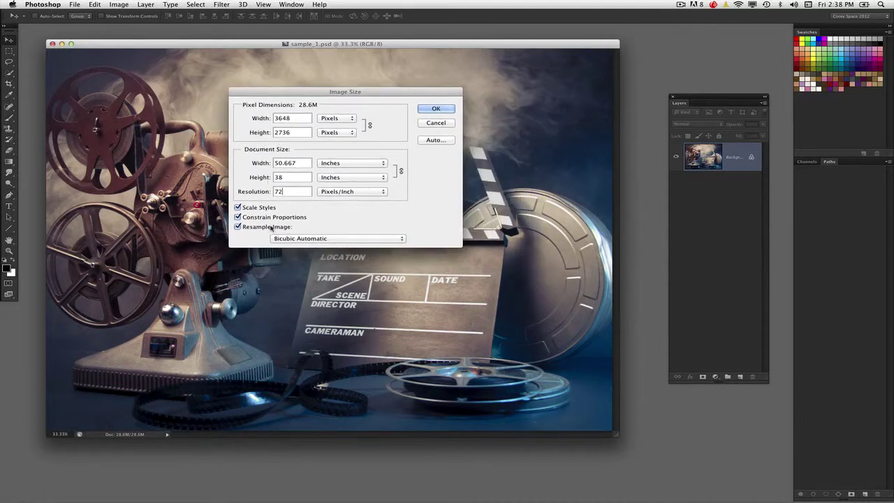
pyautogui.doubleClick(279, 191)
pyautogui.write('300')
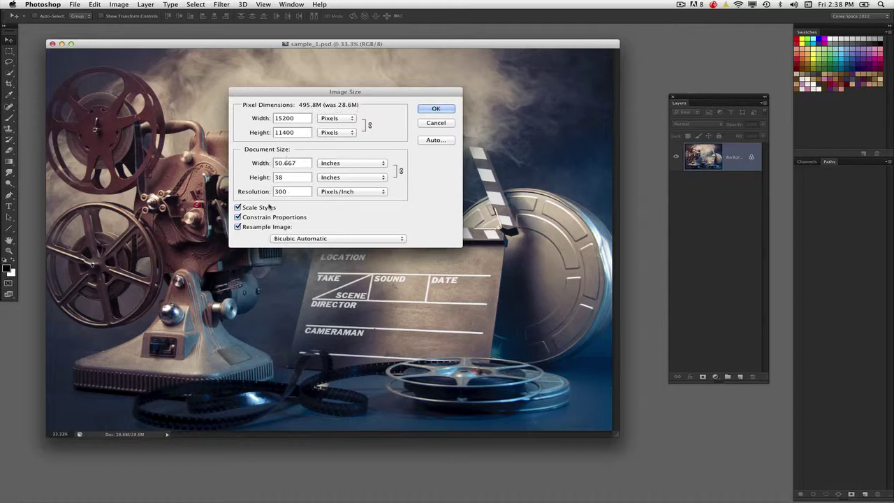
pyautogui.click(244, 227)
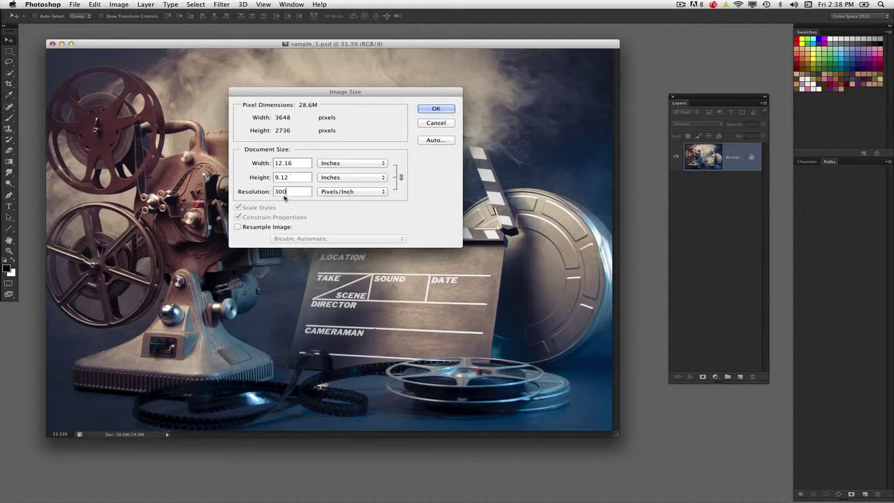
pyautogui.write('72')
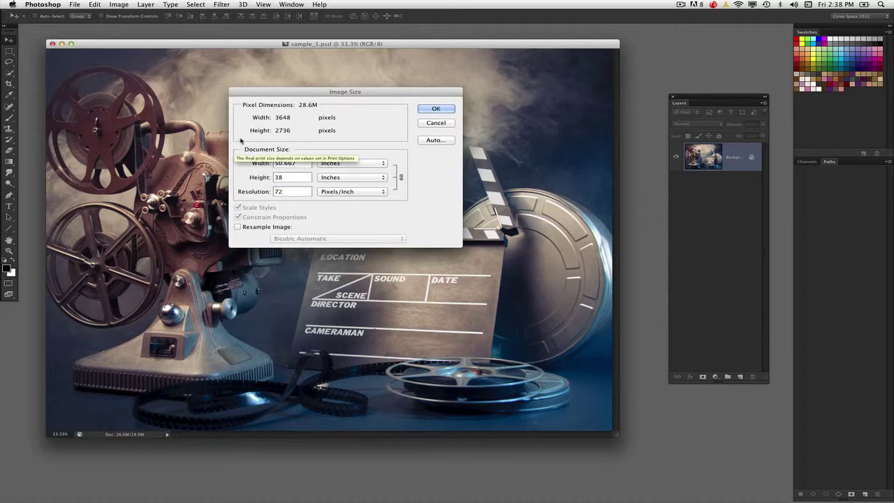
pyautogui.press('BackSpace')
pyautogui.press('BackSpace')
pyautogui.write('300')
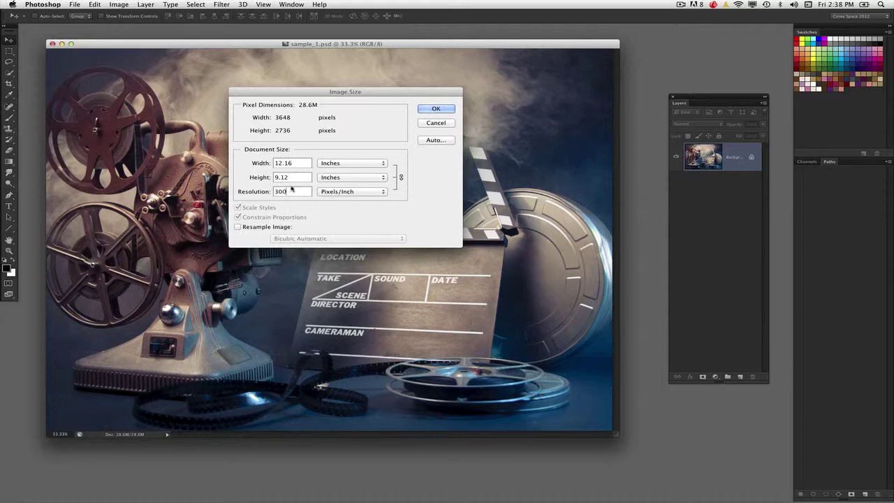
pyautogui.moveTo(365, 93); pyautogui.dragTo(406, 100)
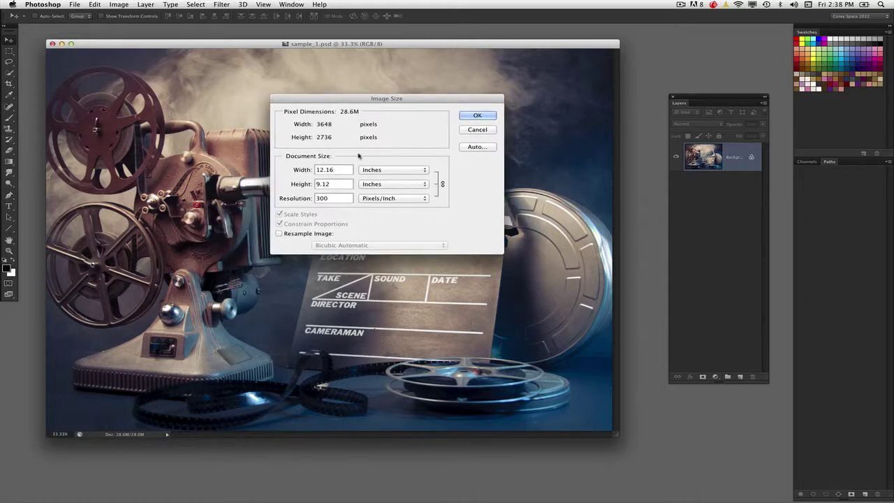